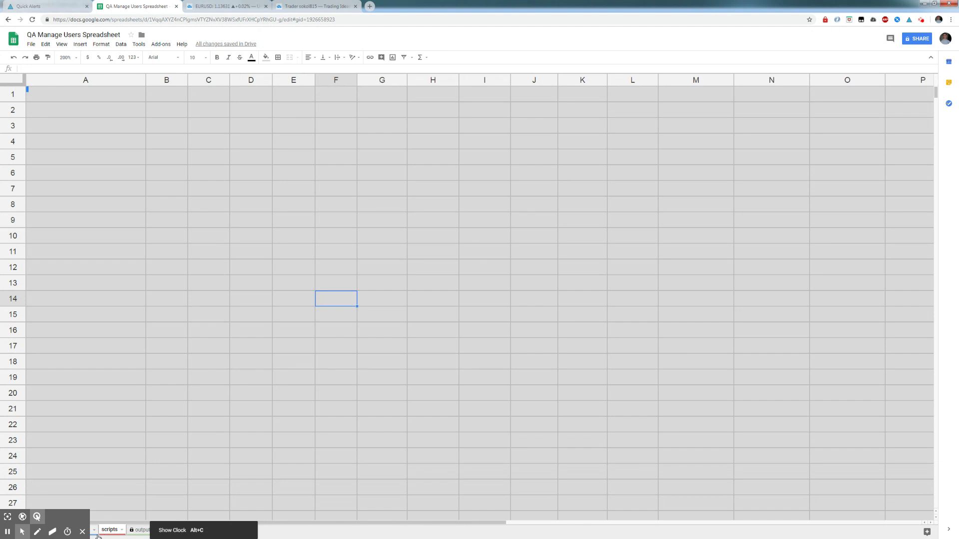
# Step: Examine the users sheet's usernames, group assignments and the IsActive formulas in rows 3 to 5
pyautogui.click(93, 531)
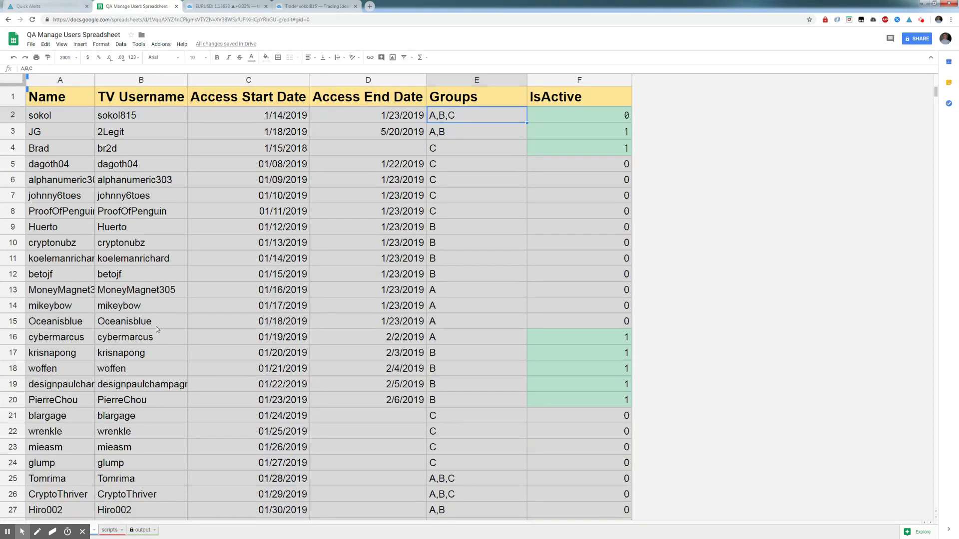
pyautogui.scroll(-6, 171, 265)
pyautogui.click(167, 276)
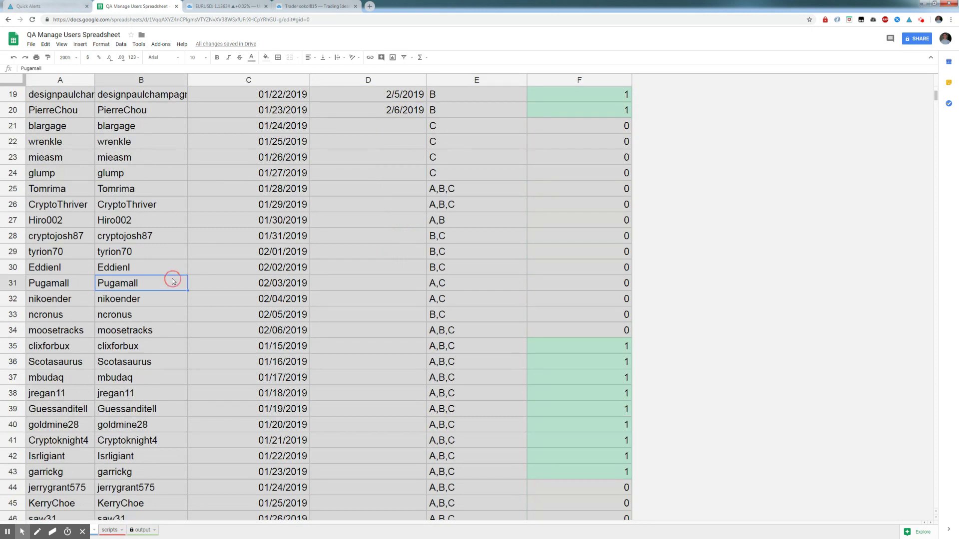
pyautogui.scroll(3, 165, 285)
pyautogui.scroll(3, 160, 296)
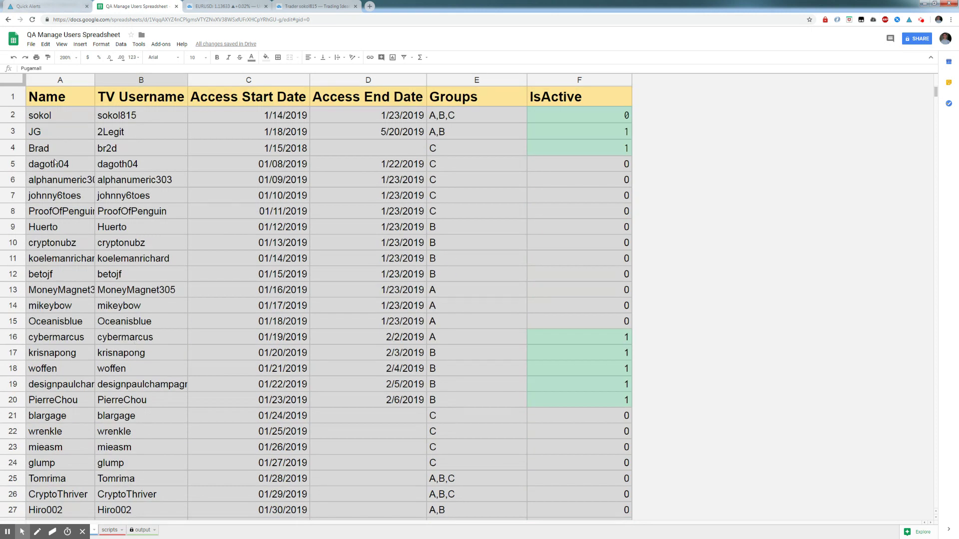
pyautogui.click(144, 164)
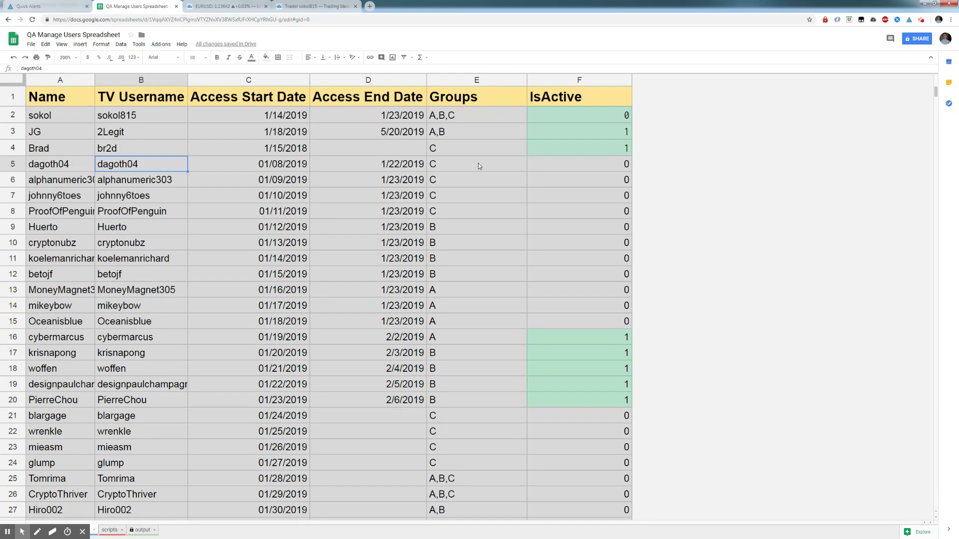
pyautogui.click(494, 161)
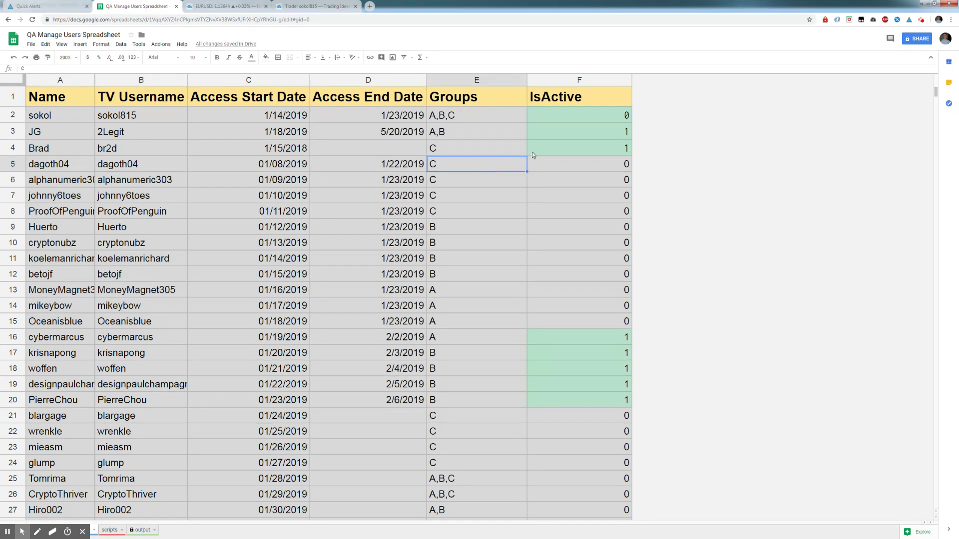
pyautogui.click(592, 149)
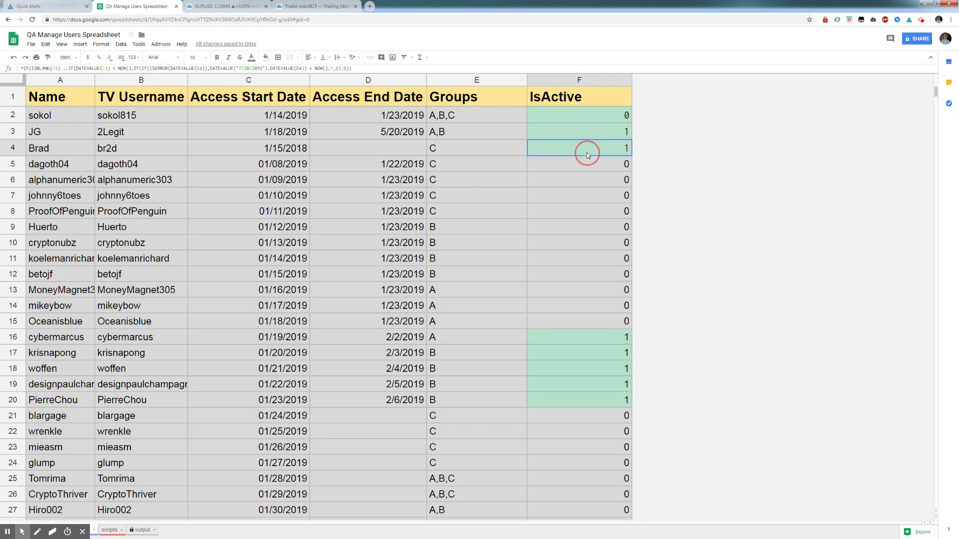
pyautogui.click(602, 133)
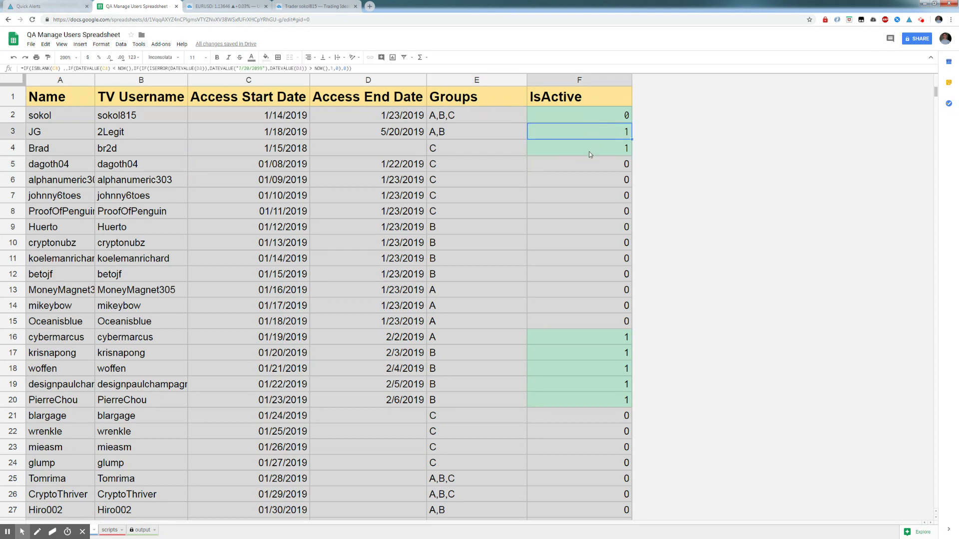
pyautogui.click(590, 153)
pyautogui.click(595, 161)
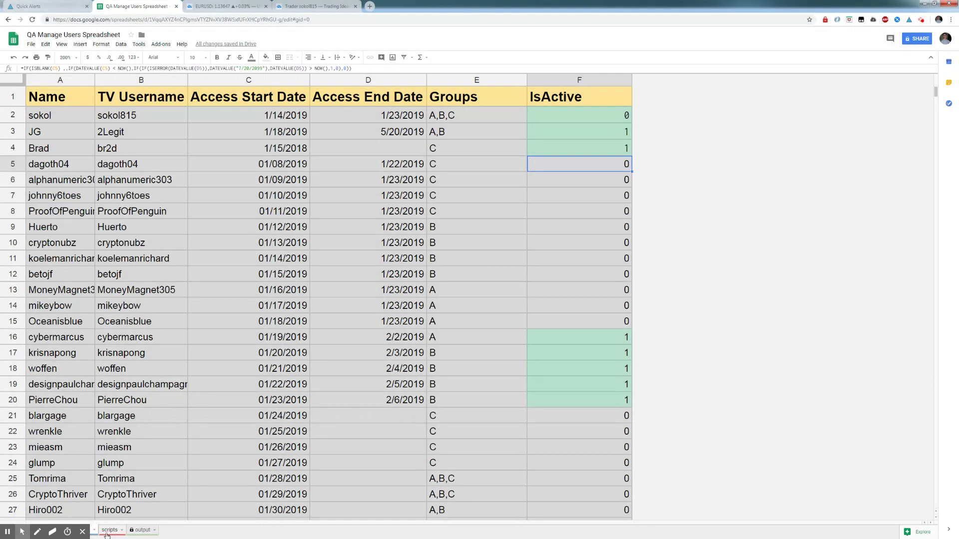
# Step: Switch to the TradingView chart, export the settings from the QA Addon's Manage Scripts dialog and copy the script table with its header row
pyautogui.click(140, 532)
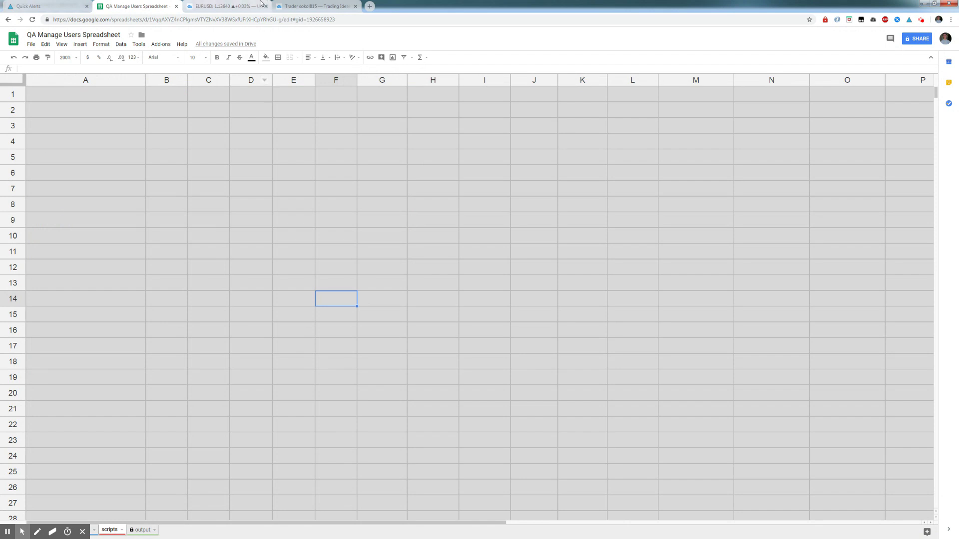
pyautogui.click(227, 4)
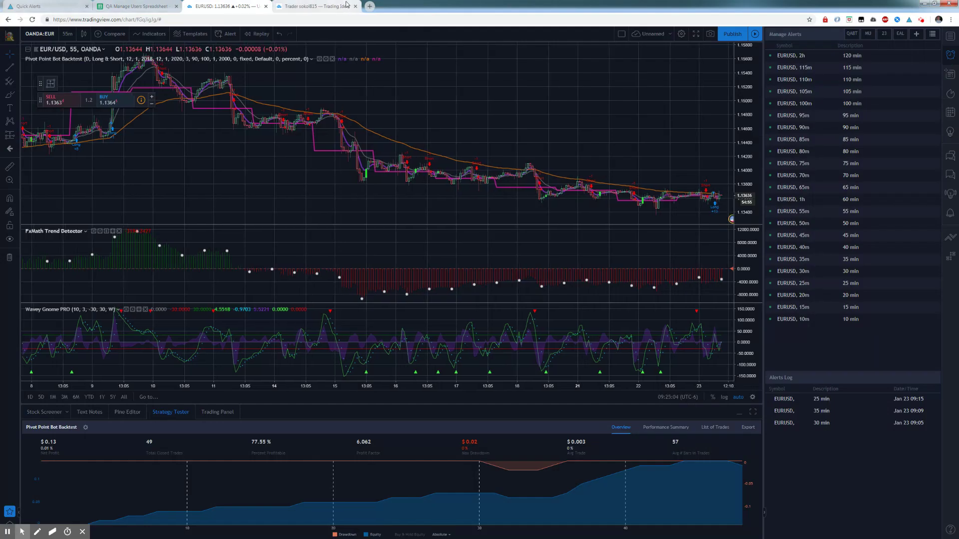
pyautogui.click(868, 35)
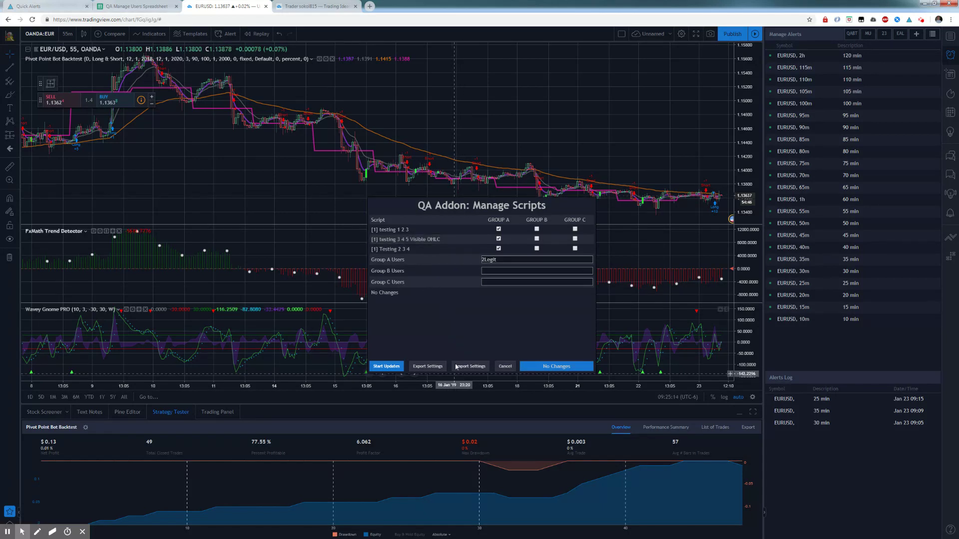
pyautogui.click(426, 366)
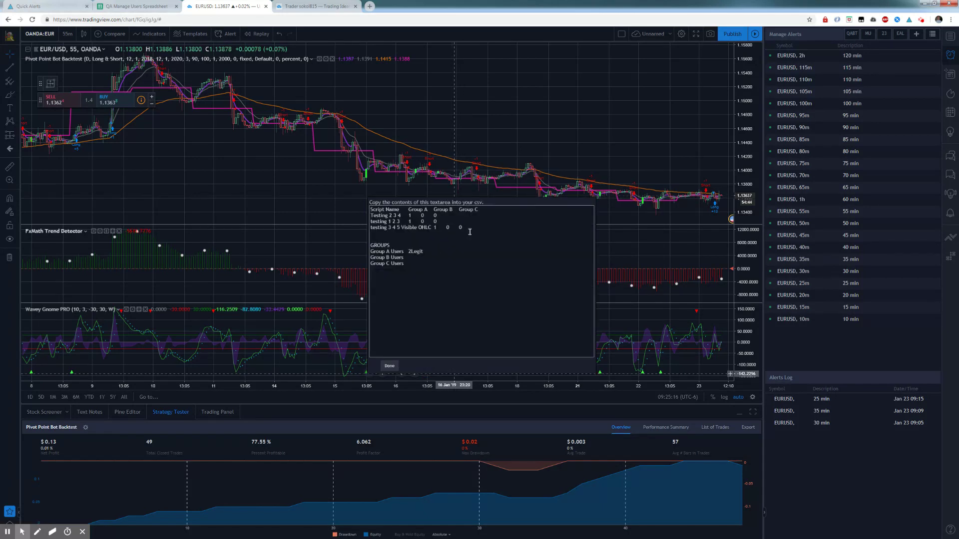
pyautogui.moveTo(470, 232); pyautogui.dragTo(372, 205)
pyautogui.hotkey('ctrl', 'c')
pyautogui.rightClick(377, 212)
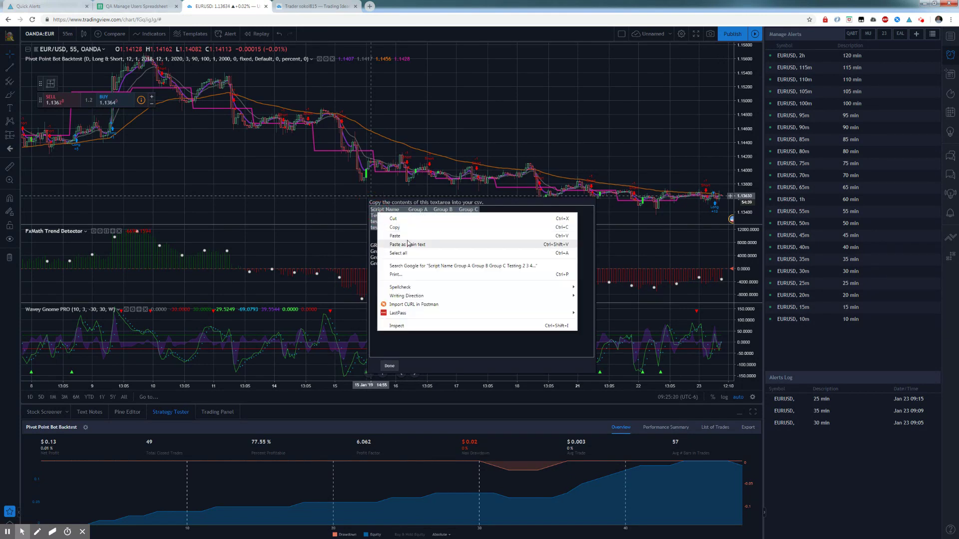
pyautogui.click(394, 228)
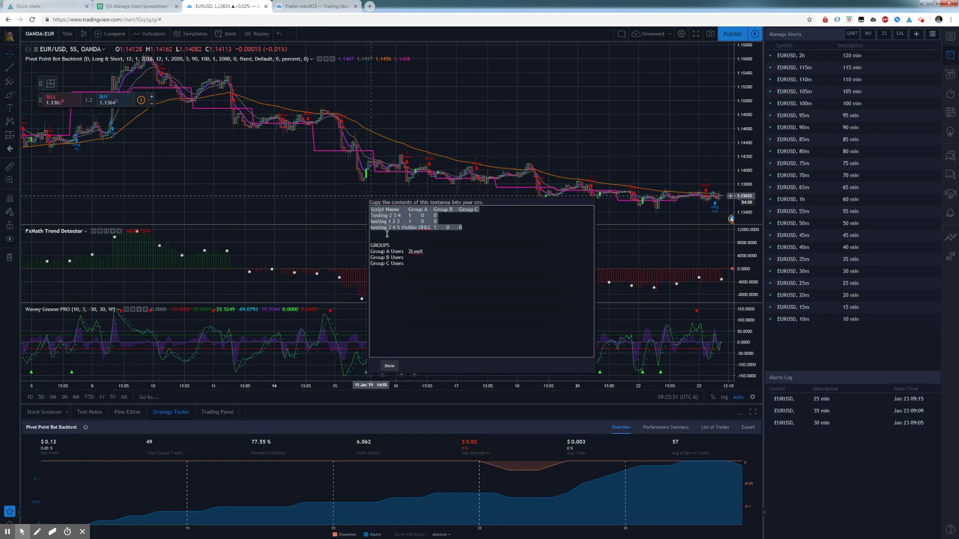
# Step: Switch back to the QA Manage Users Spreadsheet and paste the copied script table into the scripts sheet starting at cell A1
pyautogui.click(136, 4)
pyautogui.click(73, 97)
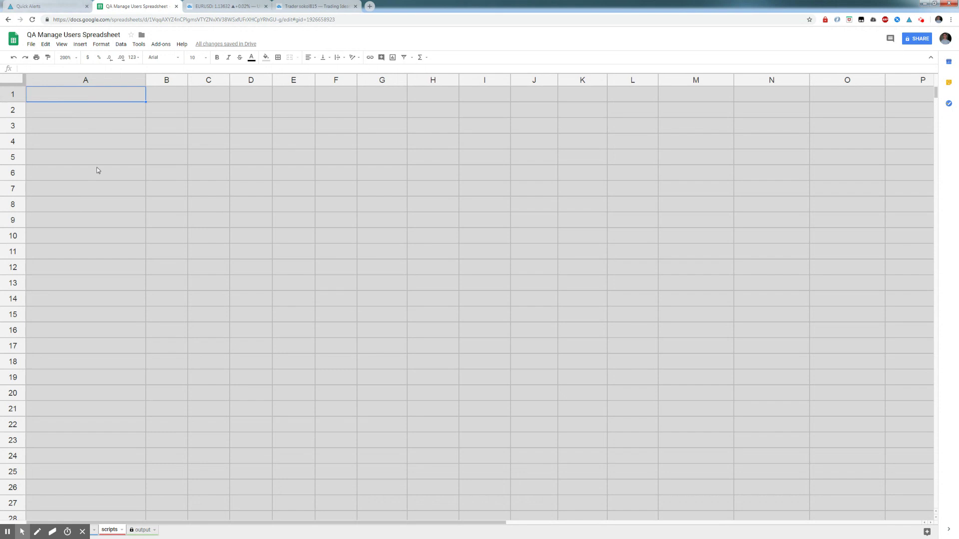
pyautogui.hotkey('ctrl', 'v')
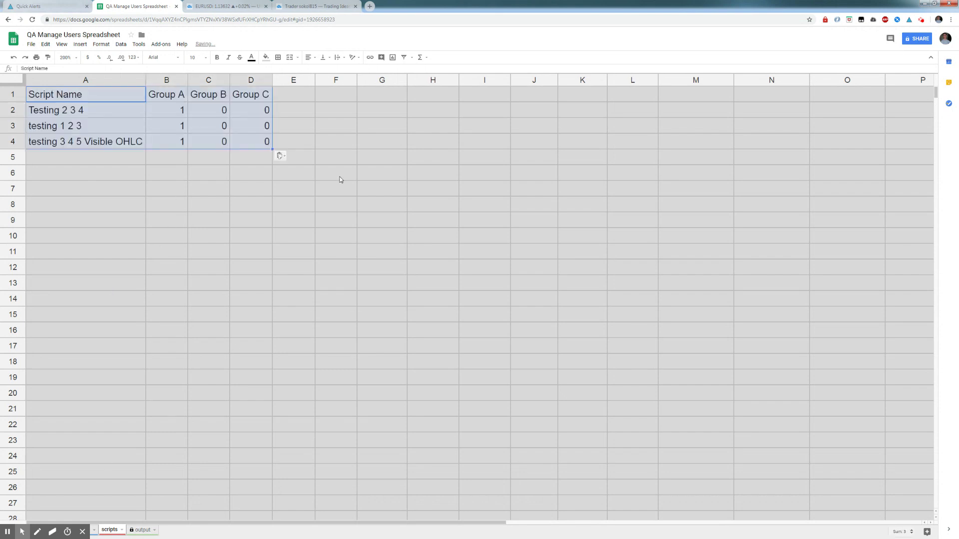
pyautogui.click(344, 232)
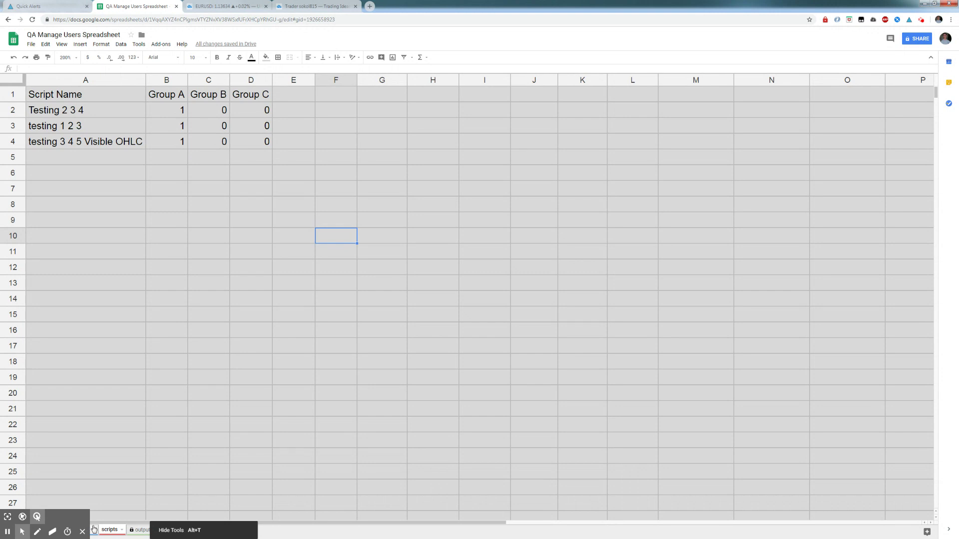
# Step: Examine the access start dates, end dates and IsActive values in the users sheet
pyautogui.click(94, 530)
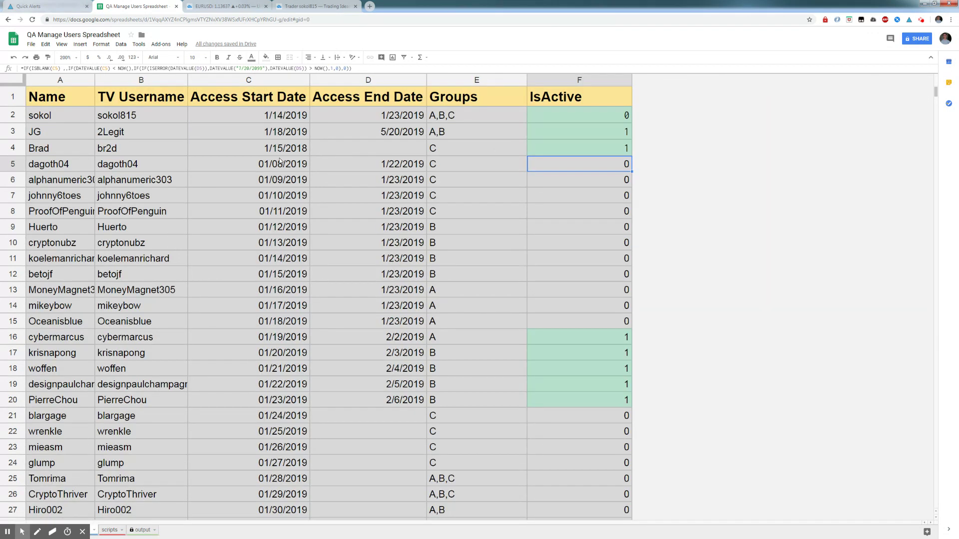
pyautogui.click(392, 153)
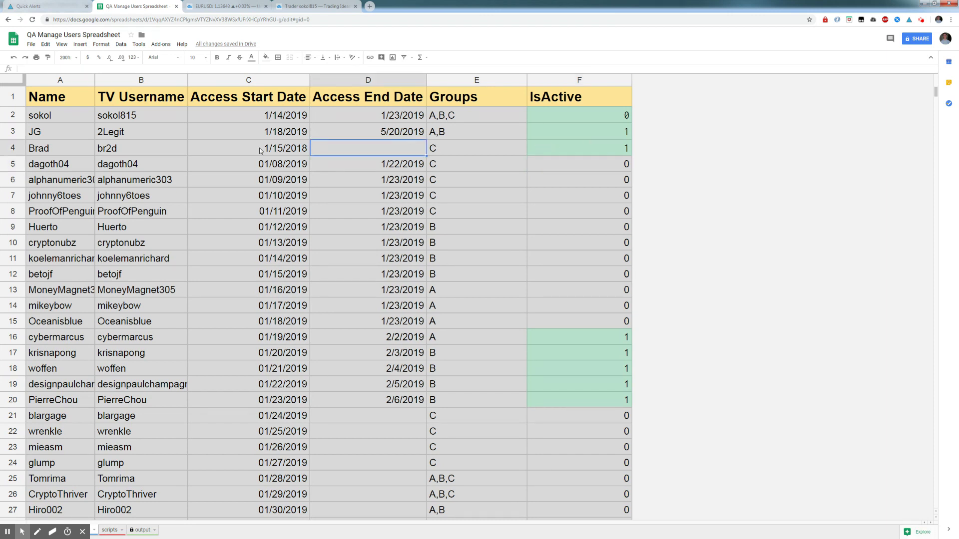
pyautogui.scroll(-5, 310, 367)
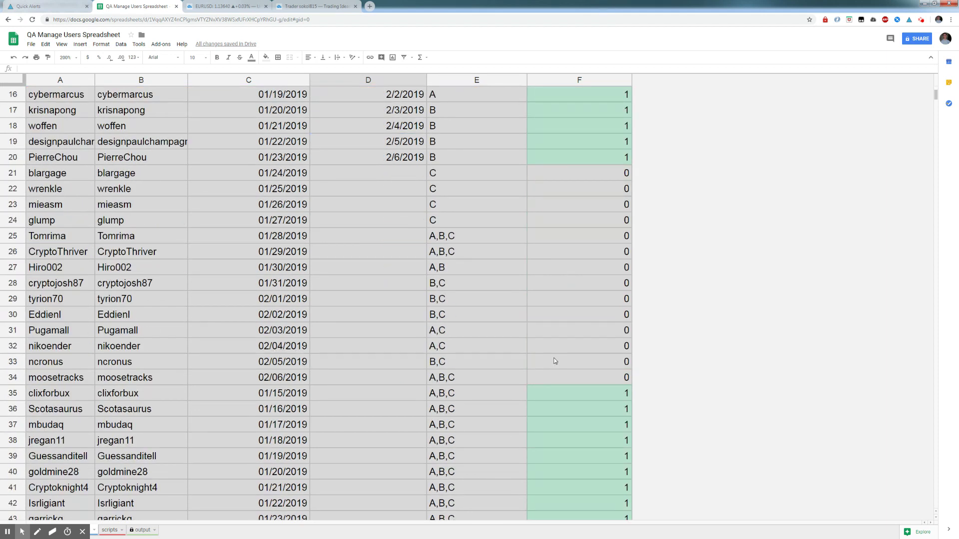
pyautogui.scroll(4, 456, 332)
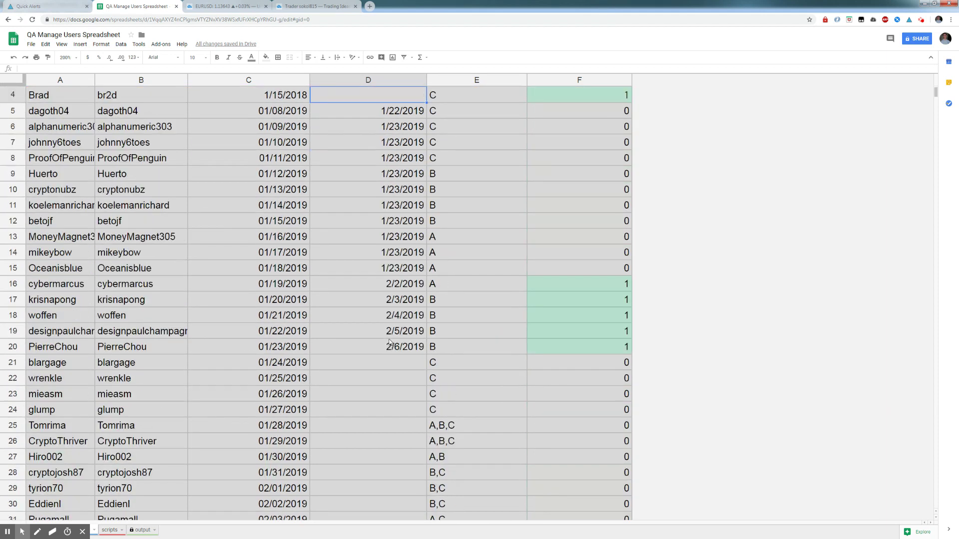
pyautogui.scroll(-1, 452, 170)
pyautogui.scroll(3, 431, 369)
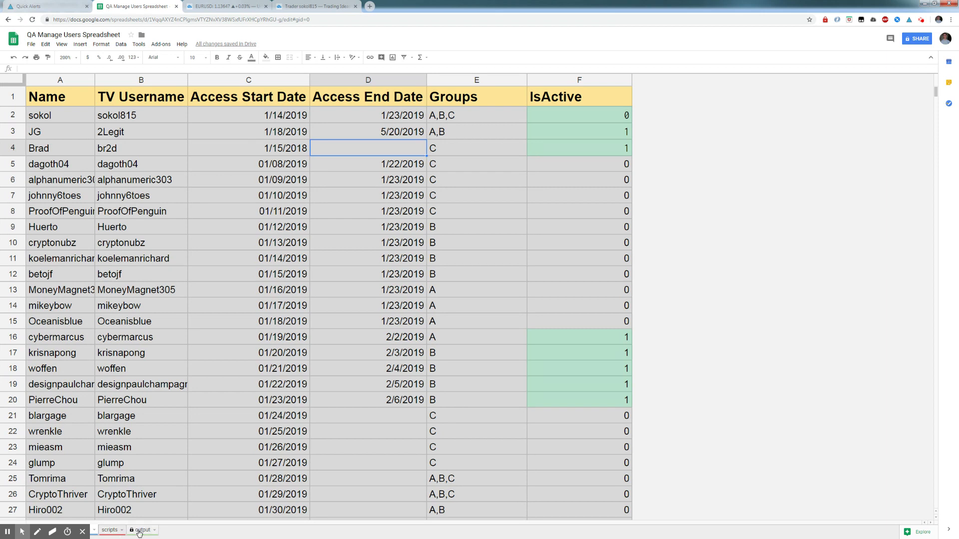
# Step: In the scripts sheet, set "testing 1 2 3" to Group A 0, Group B 1 and "testing 3 4 5 Visible OHLC" to Group A 0, Group C 1
pyautogui.click(111, 530)
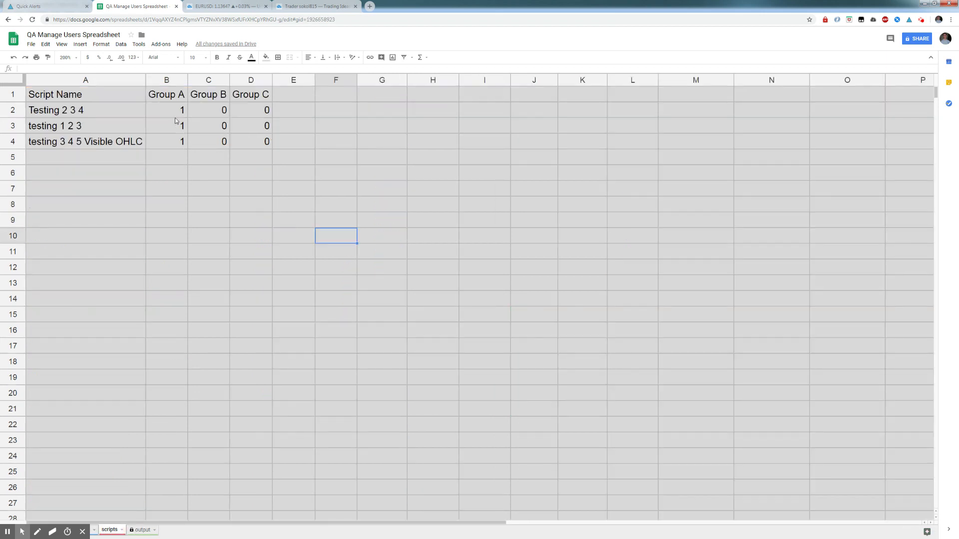
pyautogui.click(206, 123)
pyautogui.write('1')
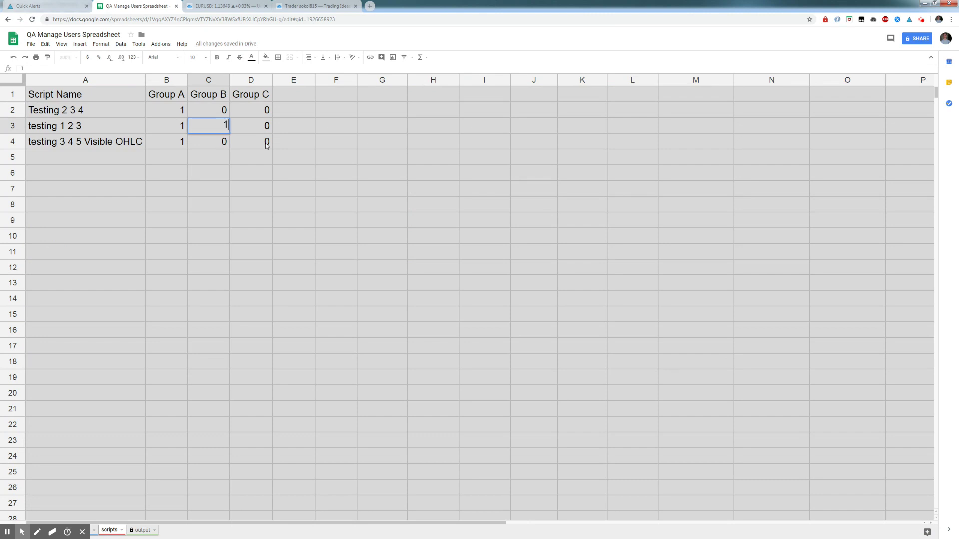
pyautogui.click(251, 142)
pyautogui.write('1')
pyautogui.click(172, 143)
pyautogui.write('0')
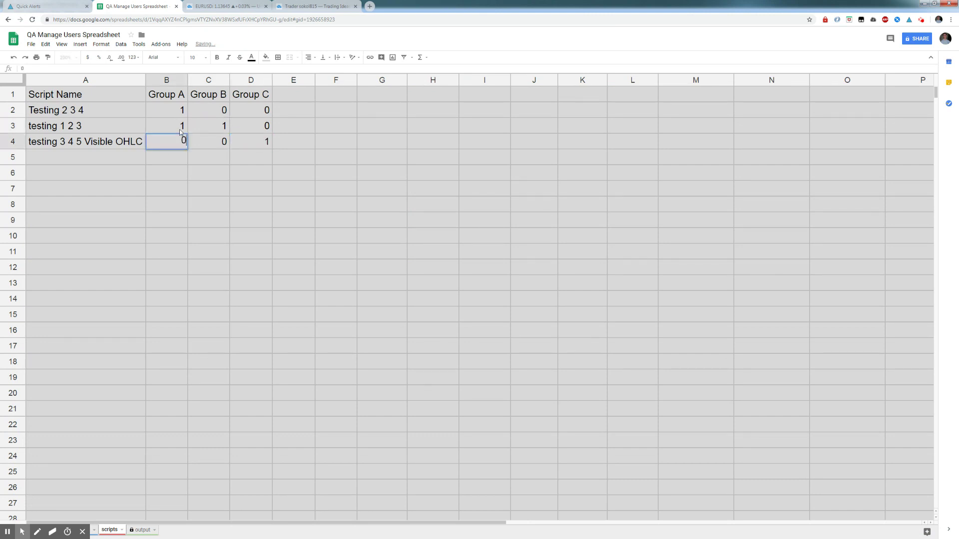
pyautogui.click(172, 128)
pyautogui.write('0')
pyautogui.click(218, 268)
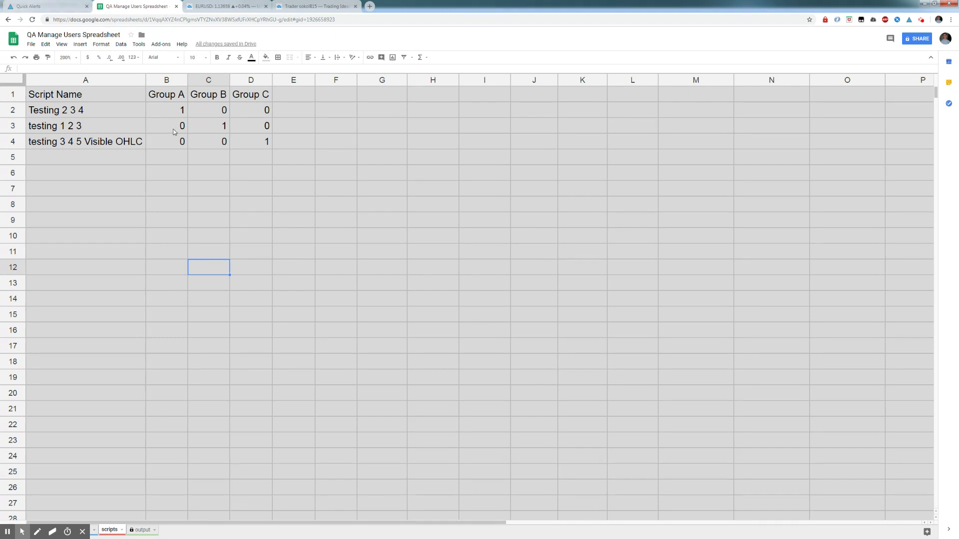
# Step: Copy the range A1:D10 with the script table and group user lists from the output sheet
pyautogui.click(141, 530)
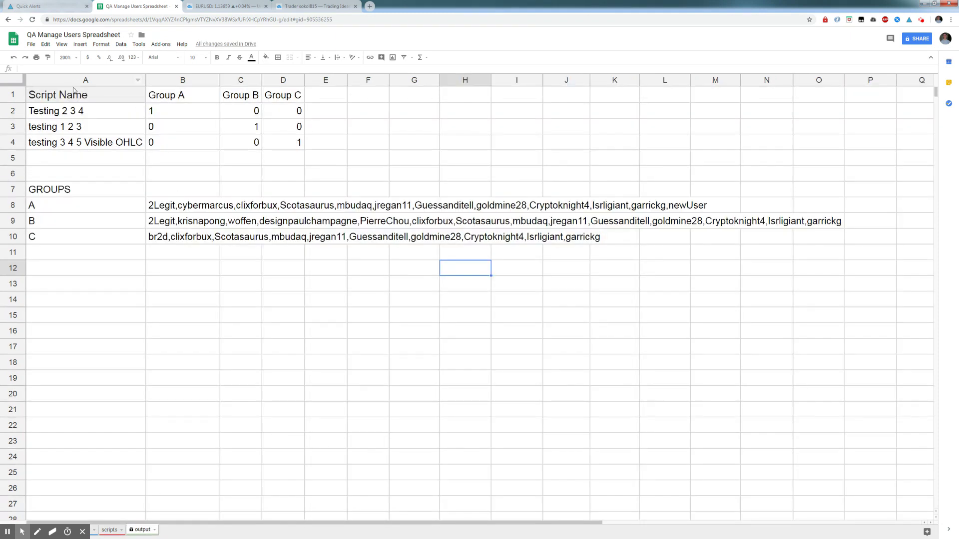
pyautogui.moveTo(75, 92); pyautogui.dragTo(283, 237)
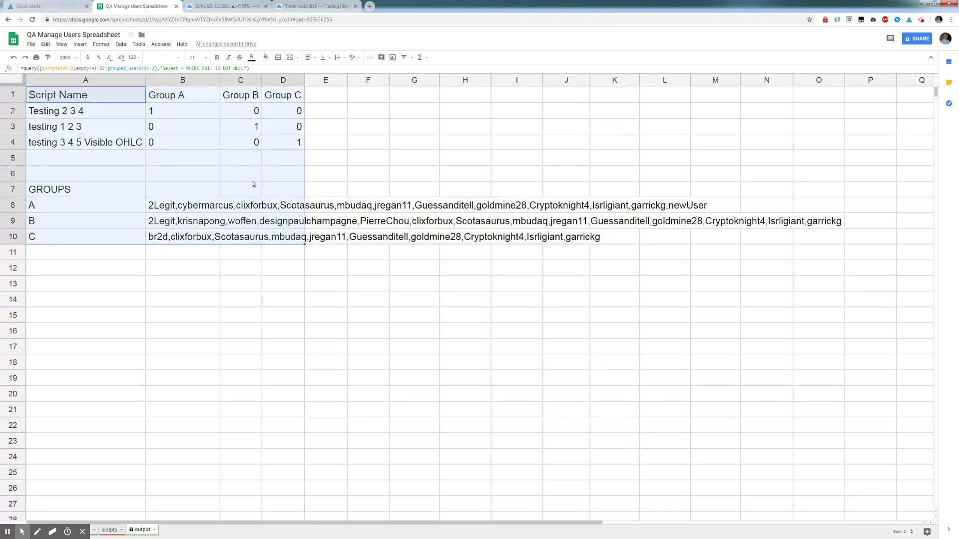
pyautogui.rightClick(237, 179)
pyautogui.click(271, 198)
# Step: Switch to the TradingView script page for "Testing 2 3 4" and check which users have access to the script
pyautogui.click(309, 6)
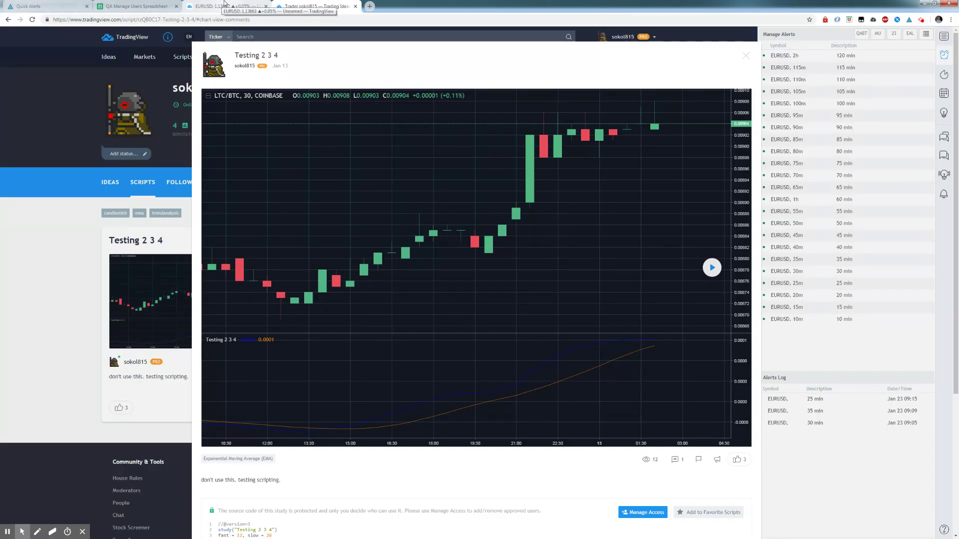
pyautogui.scroll(-3, 652, 388)
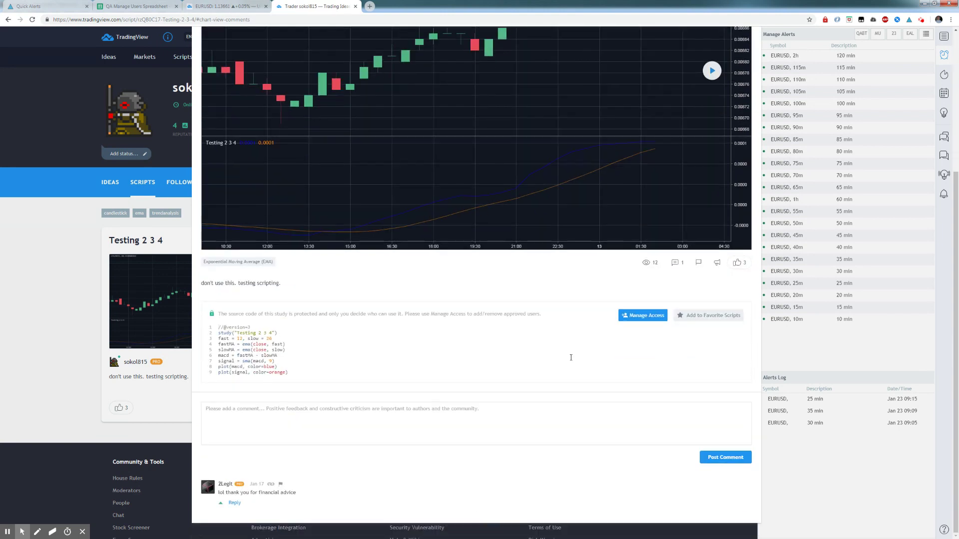
pyautogui.scroll(4, 570, 365)
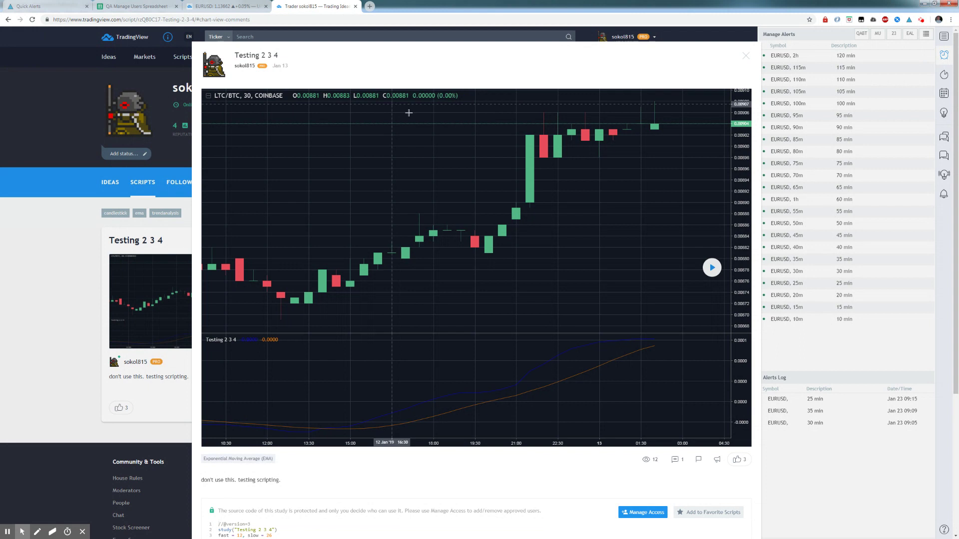
pyautogui.click(634, 513)
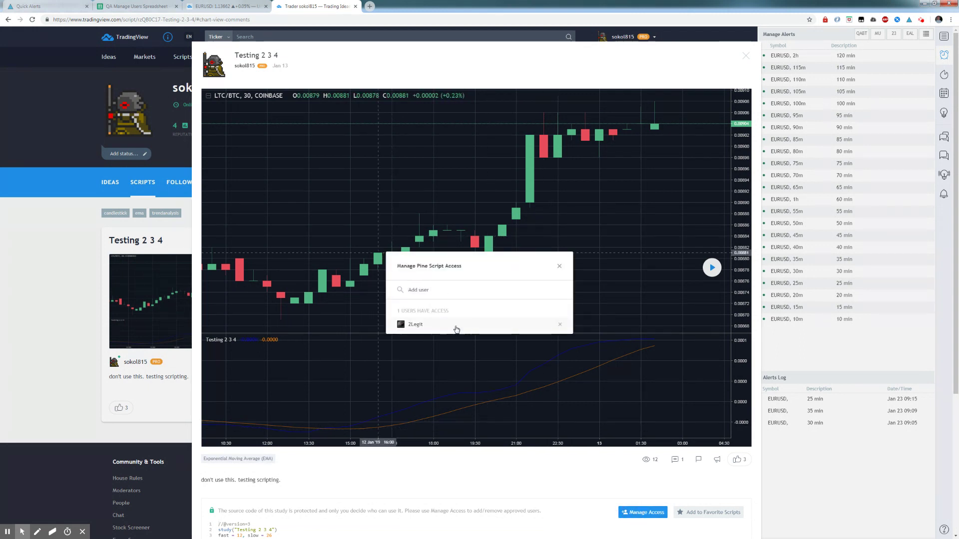
pyautogui.click(559, 266)
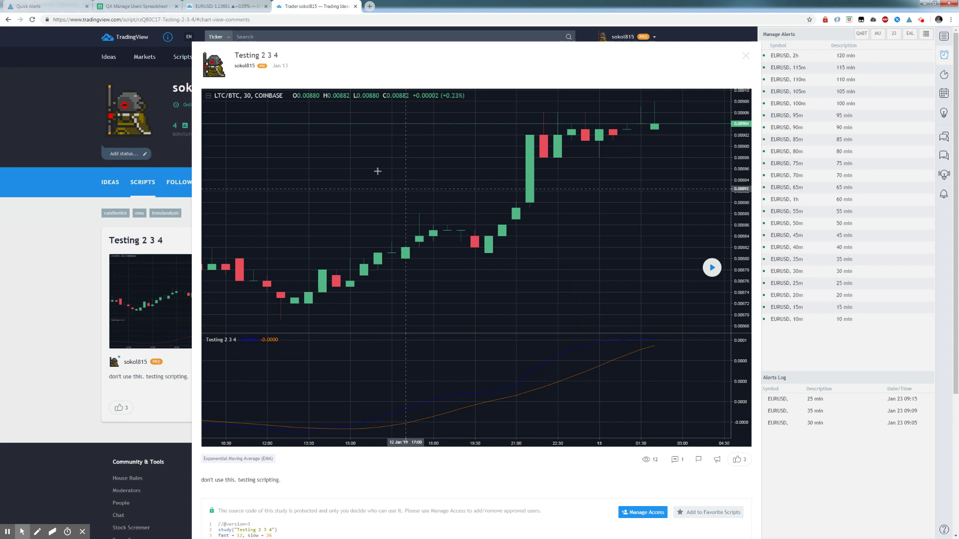
# Step: Switch to the EURUSD chart and import the copied script table and group user lists into the Manage Scripts dialog
pyautogui.click(225, 6)
pyautogui.click(389, 366)
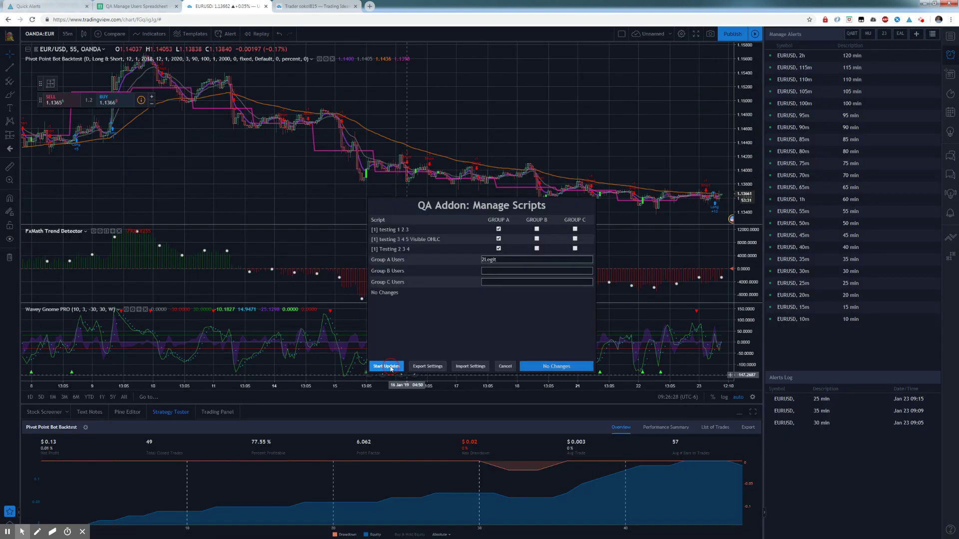
pyautogui.click(469, 369)
pyautogui.click(462, 245)
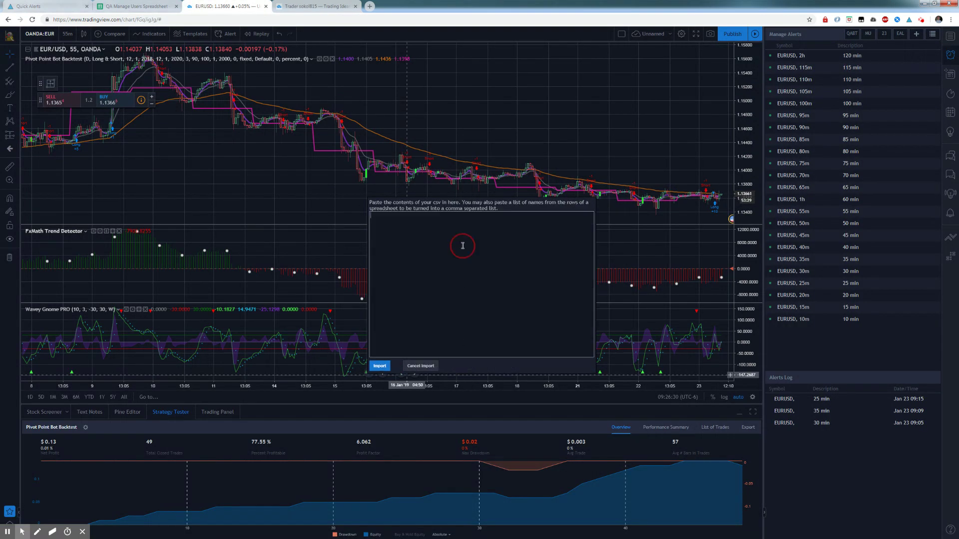
pyautogui.hotkey('ctrl', 'v')
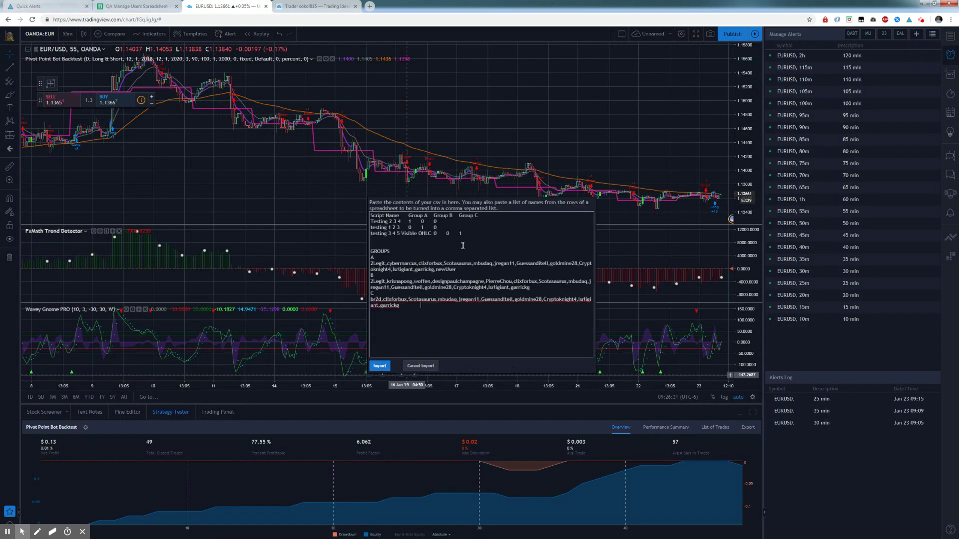
pyautogui.click(385, 369)
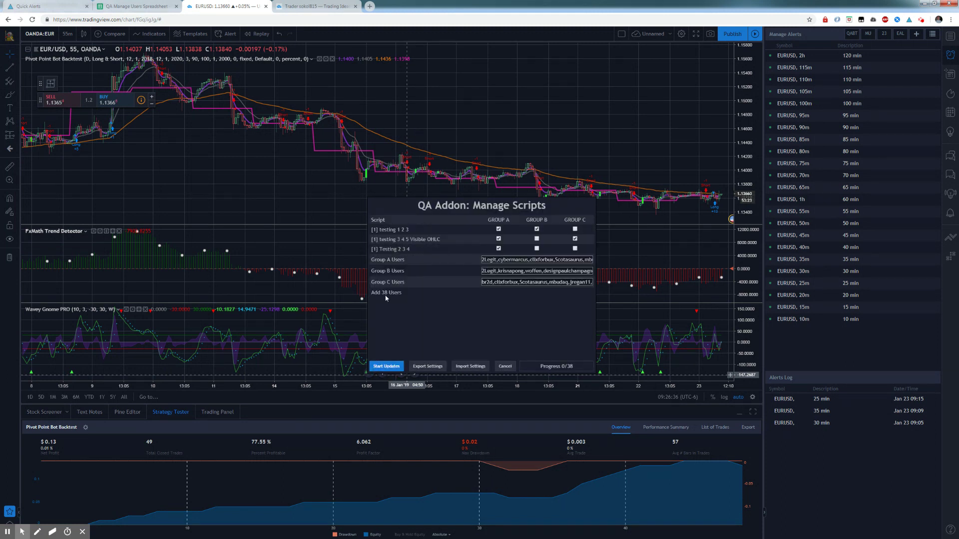
# Step: Run the access updates for the imported groups, review the usernames reported as invalid, and dismiss the report
pyautogui.click(389, 366)
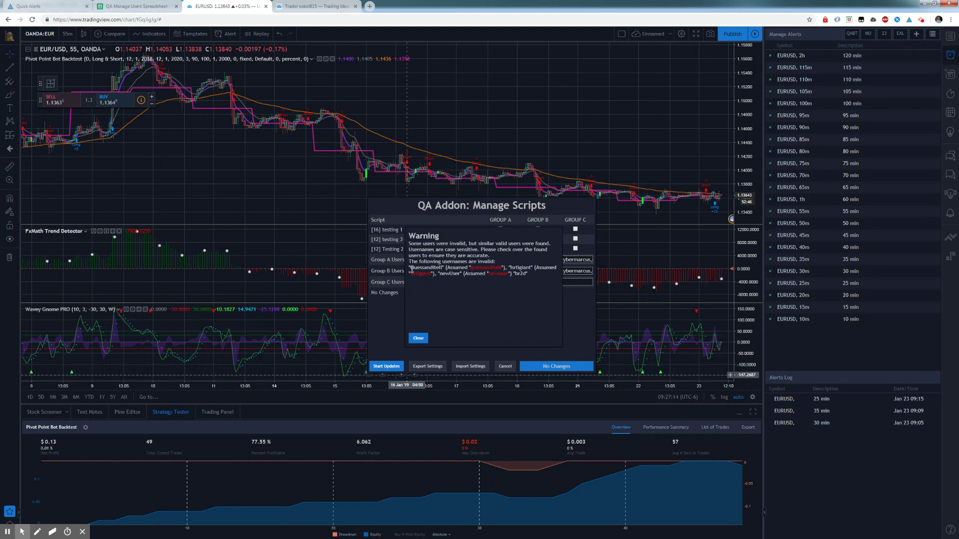
pyautogui.tripleClick(512, 273)
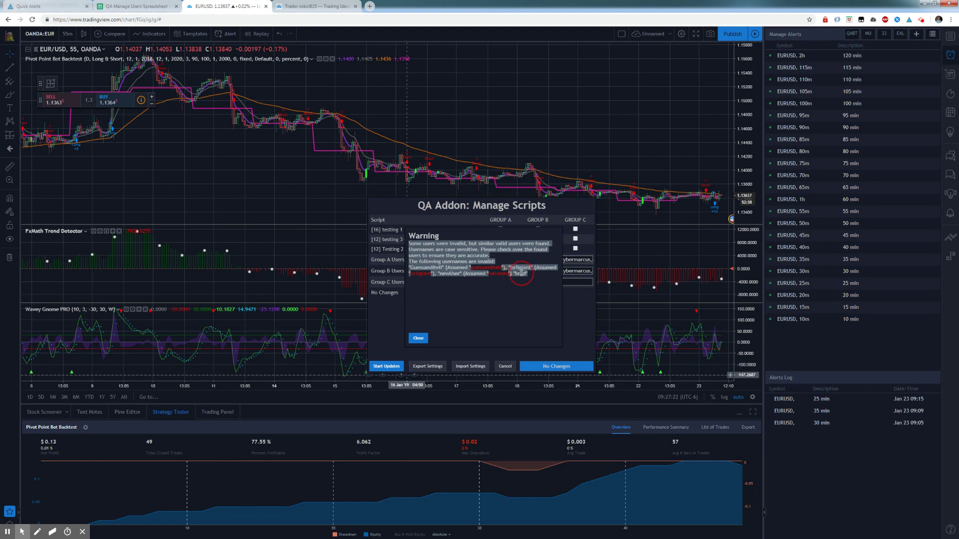
pyautogui.click(512, 297)
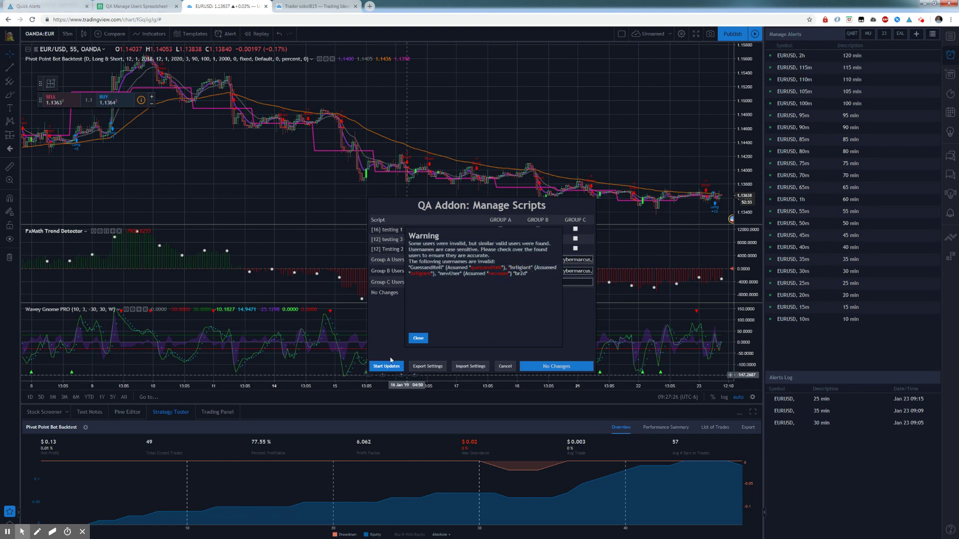
pyautogui.click(418, 338)
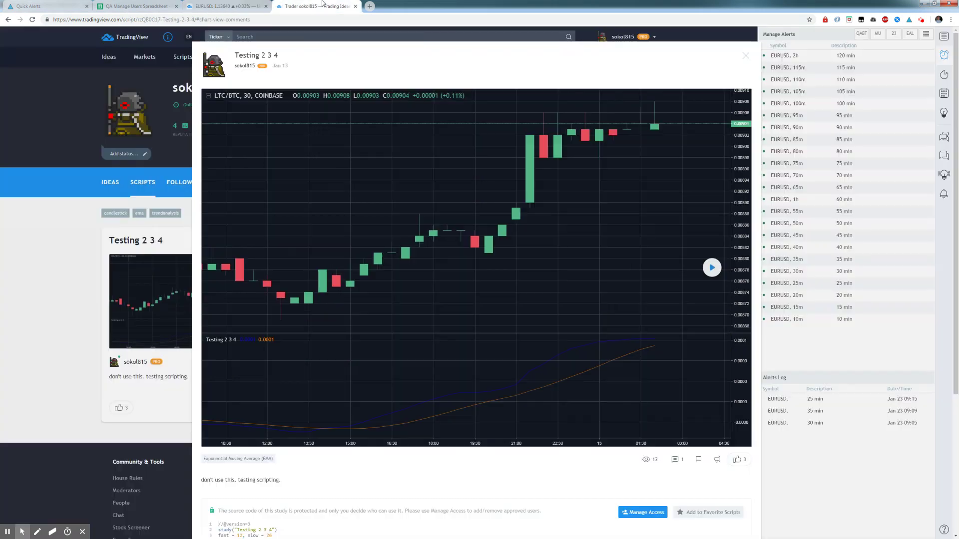
# Step: Switch to the "Testing 2 3 4" script page and examine its list of users with access
pyautogui.click(313, 6)
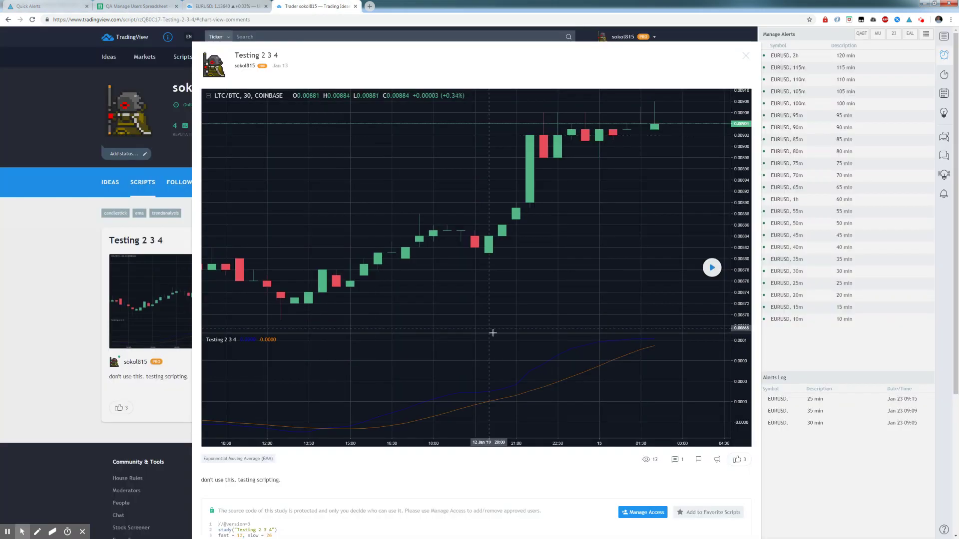
pyautogui.scroll(-2, 598, 466)
pyautogui.scroll(-1, 598, 465)
pyautogui.click(643, 363)
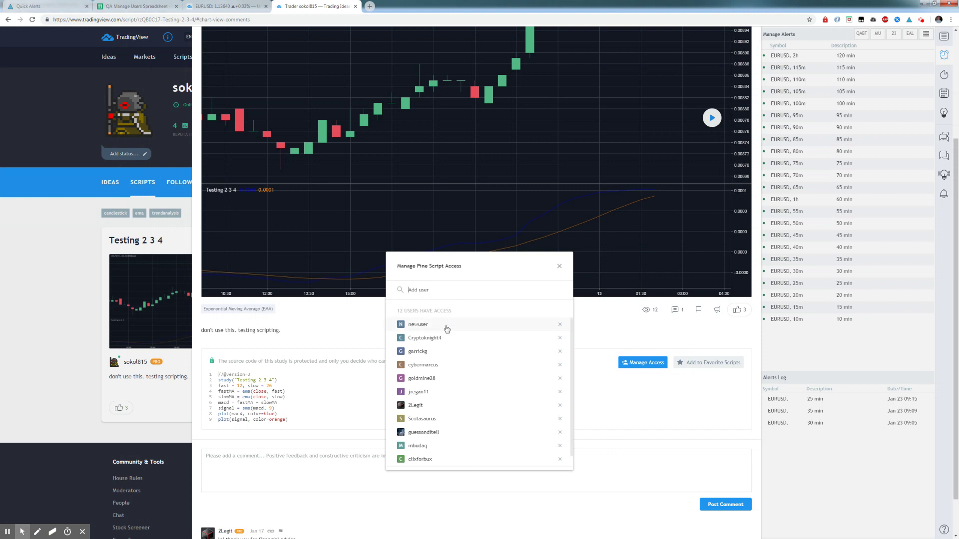
pyautogui.scroll(-1, 447, 425)
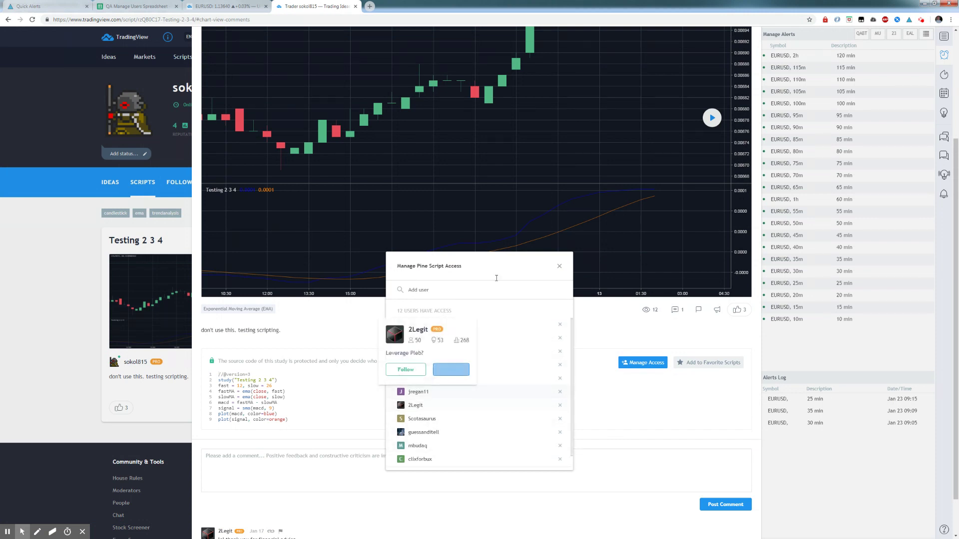
pyautogui.click(559, 266)
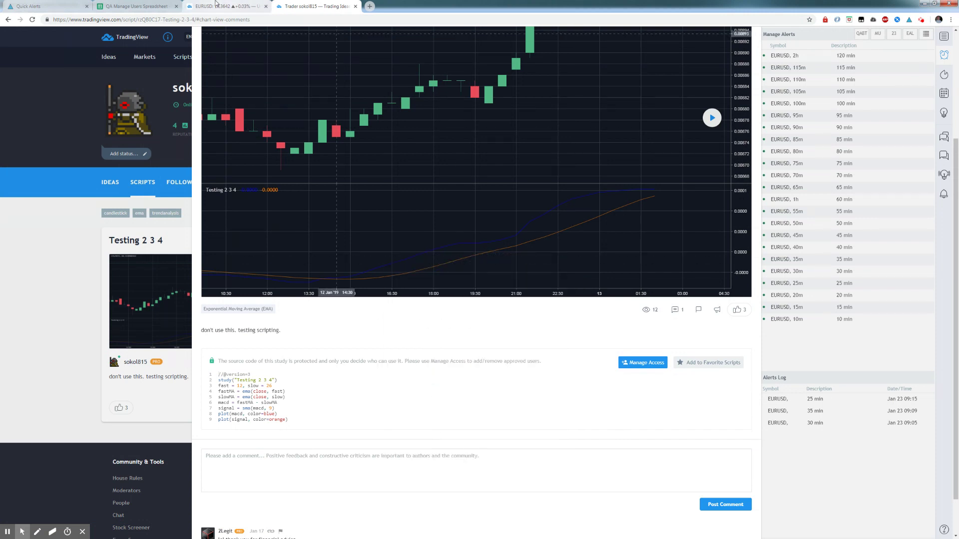
pyautogui.scroll(3, 344, 174)
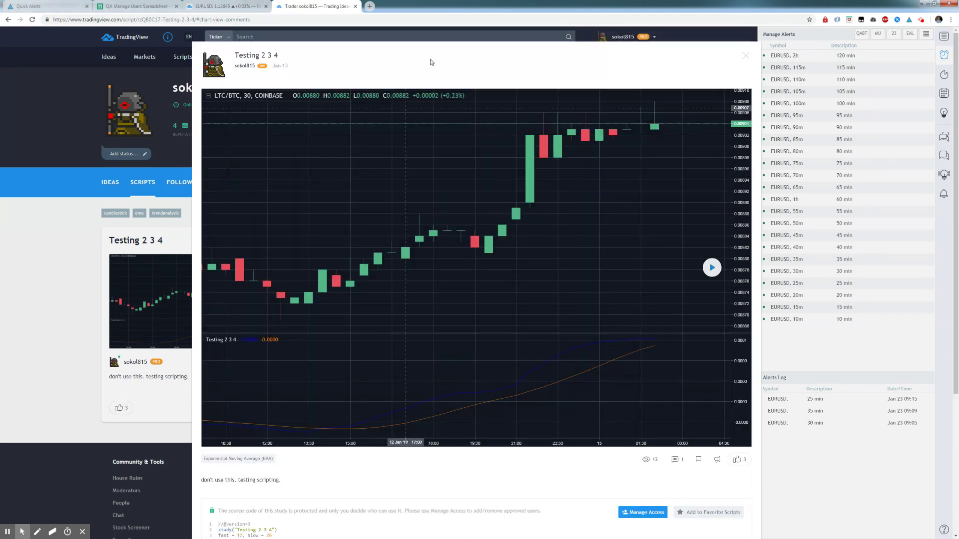
# Step: Back in the Manage Scripts dialog, clear every group assignment for all three scripts and run the updates to remove the users
pyautogui.click(227, 6)
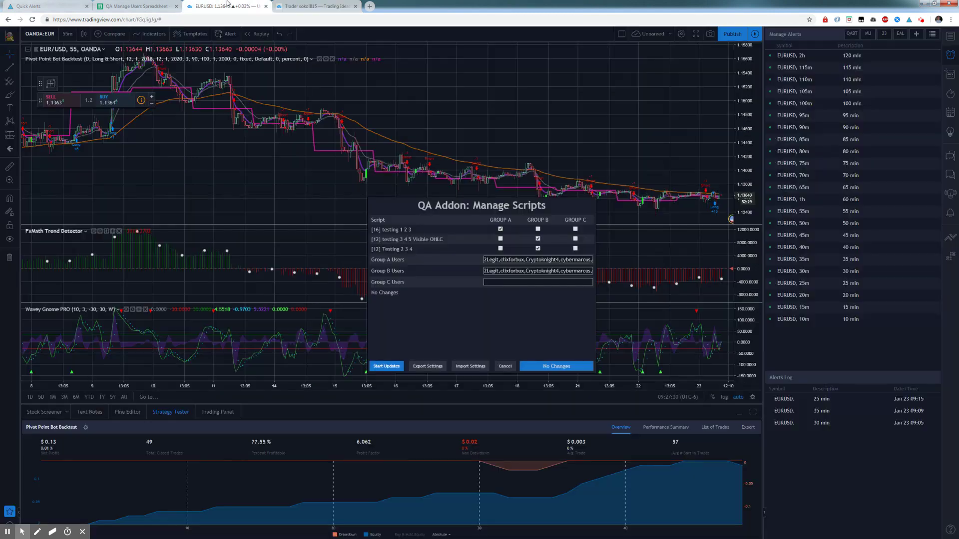
pyautogui.click(414, 223)
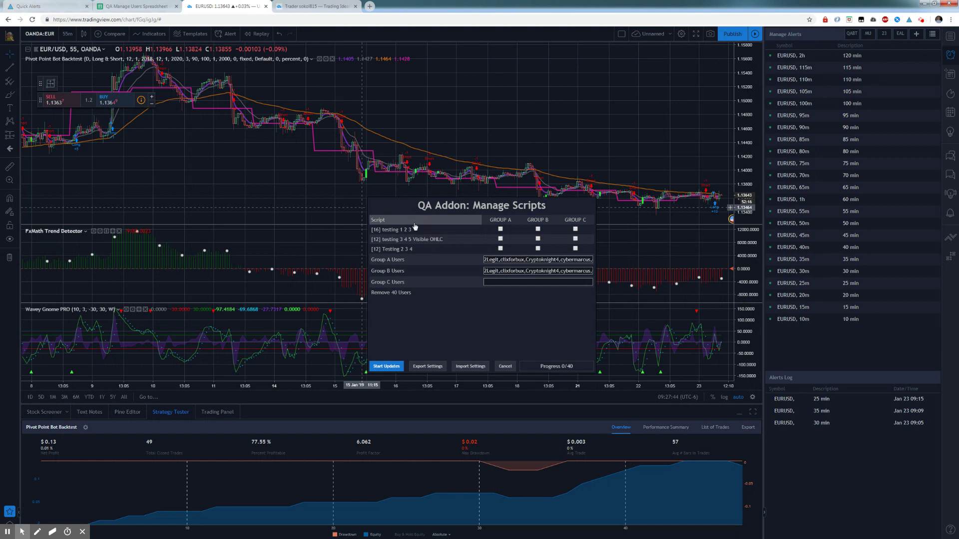
pyautogui.click(388, 367)
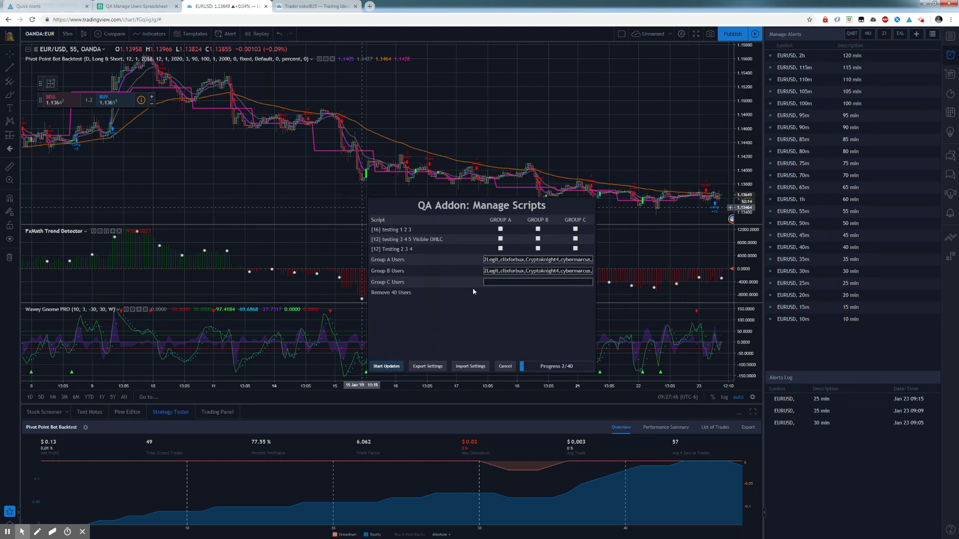